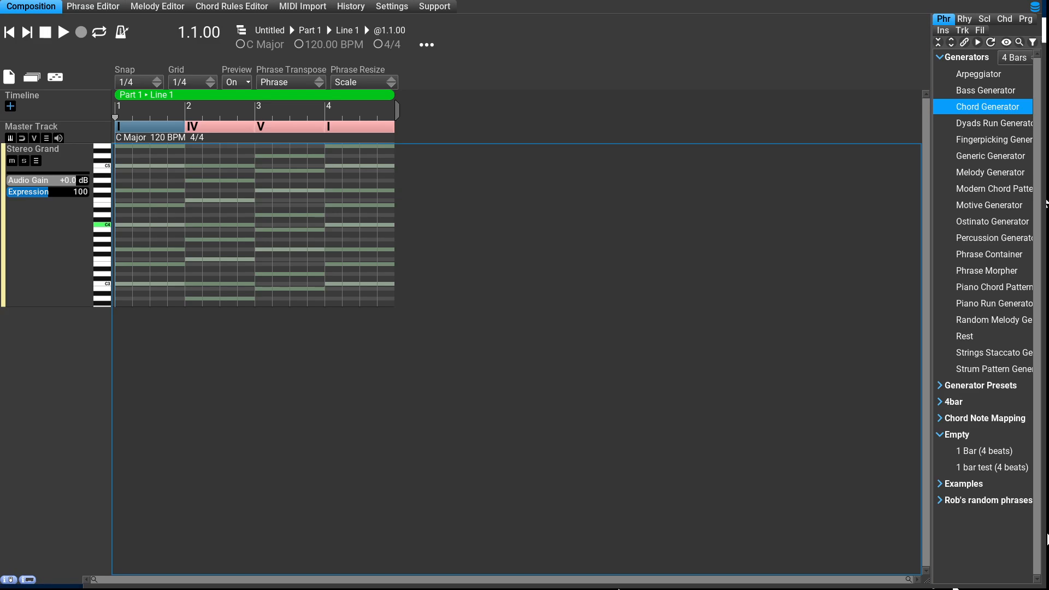
- Insert the empty 1 Bar phrase into bar 1 of the Stereo Grand track and open it for phrase editing
left_click(983, 451)
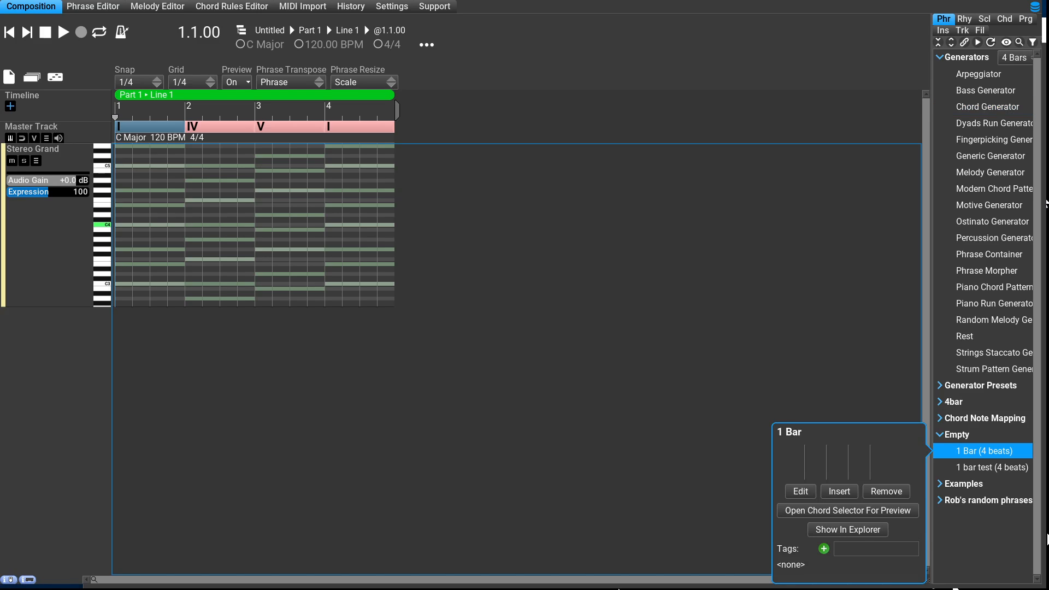
key("Return")
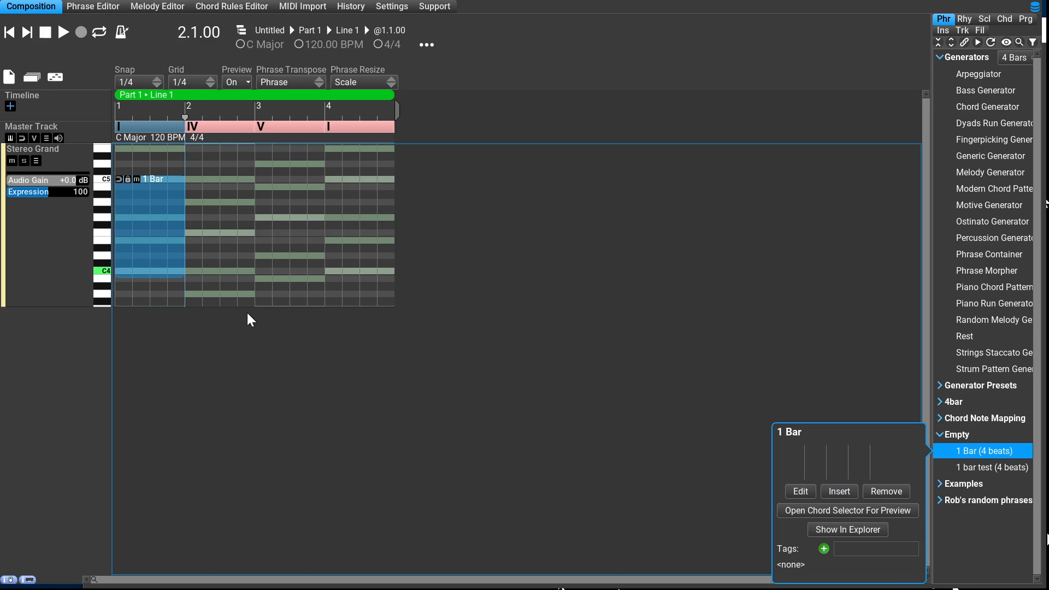
key("e")
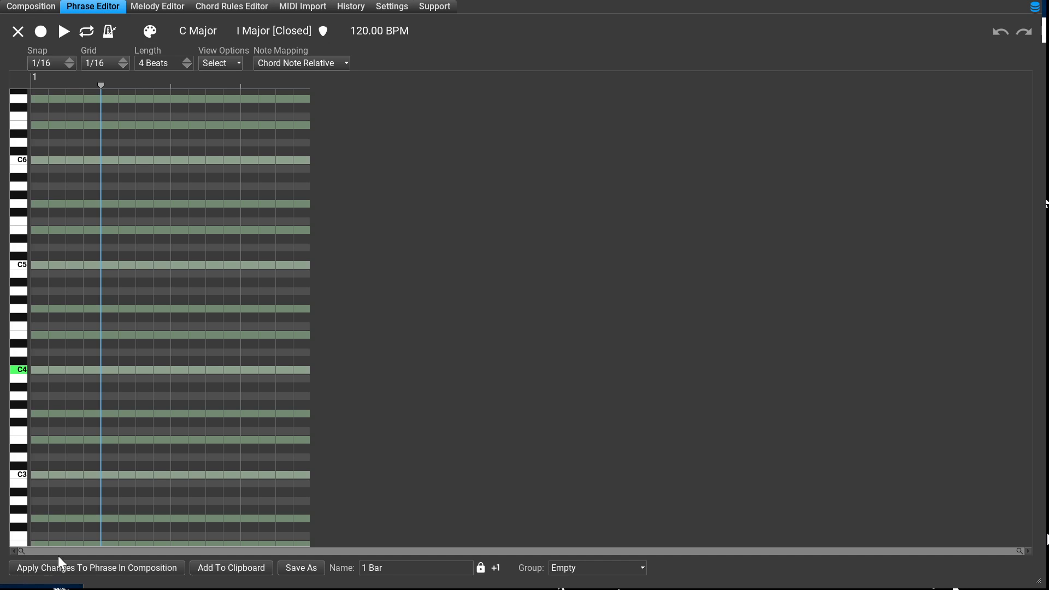
- Draw a one-beat C4 note as chord note #1 at the start of the phrase
left_click(39, 370)
mouse_move(40, 370)
left_mouse_down()
mouse_move(72, 383)
mouse_move(109, 378)
mouse_move(100, 374)
left_mouse_up()
scroll(99, 374, "down", 2)
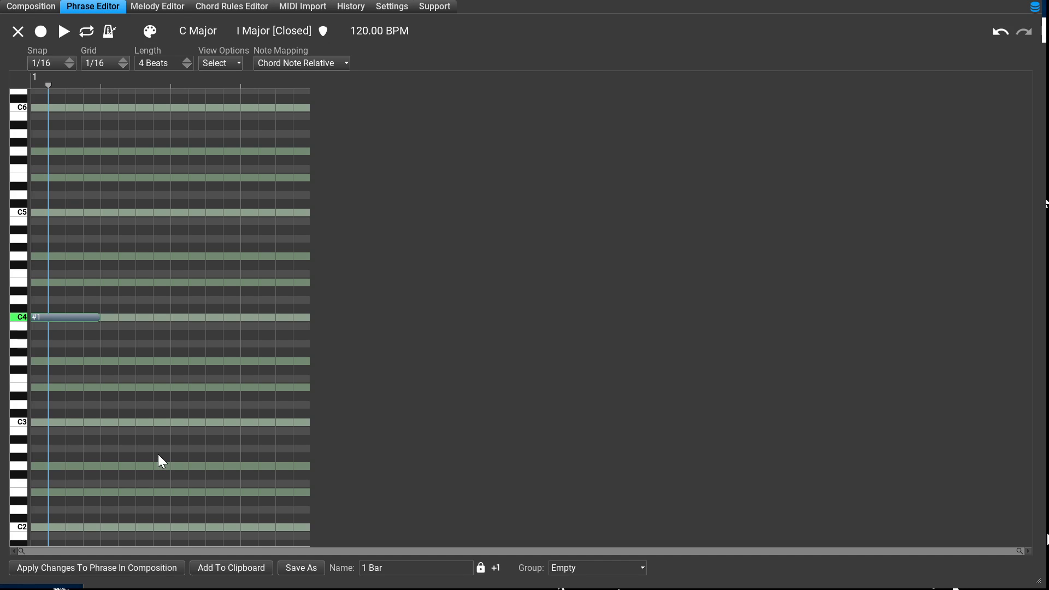
- Add a half-beat D4 note (#1+I) on beat 2 and open its note properties, placed clear of the note grid
key("Right")
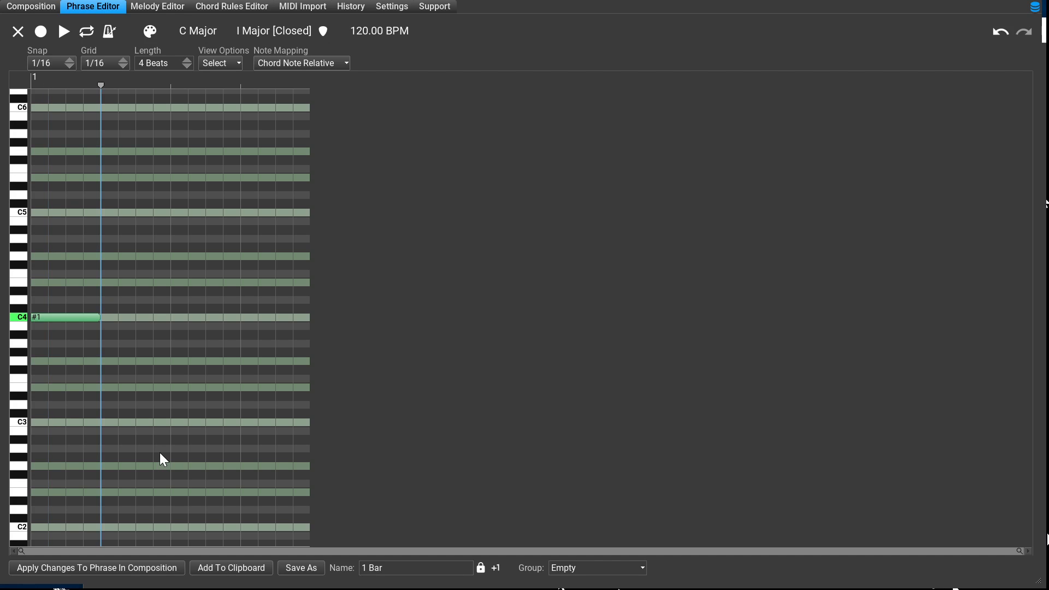
key("d")
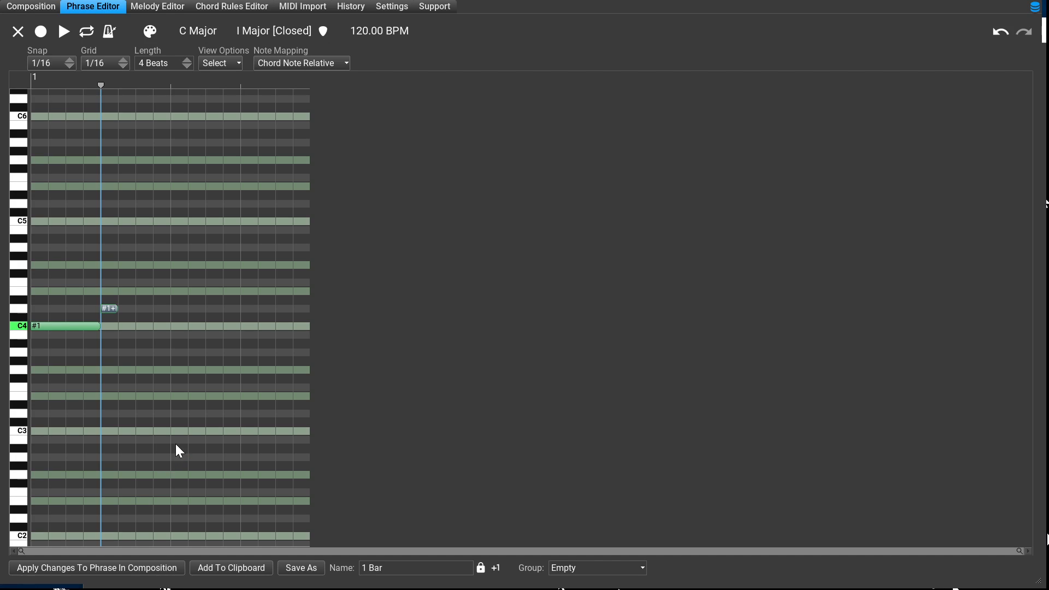
key("Right")
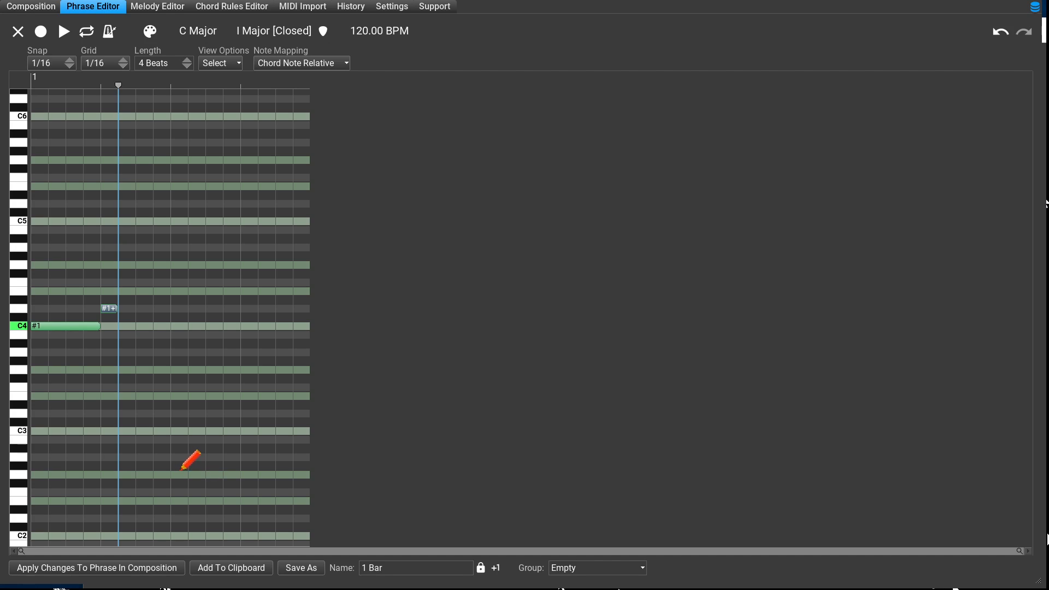
key("shift+Right")
key("Return")
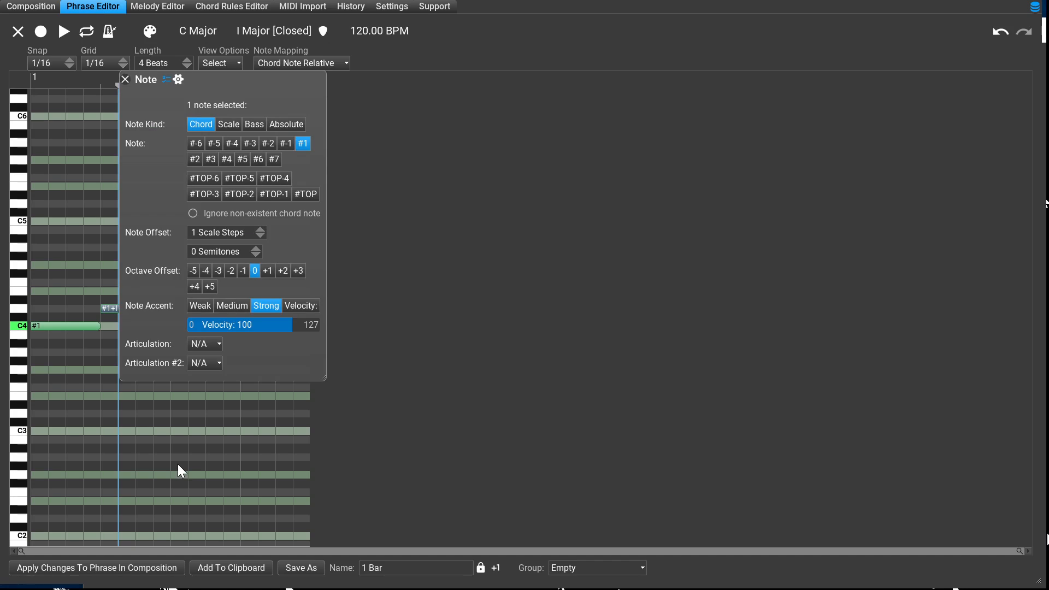
left_click_drag(377, 119, 987, 153)
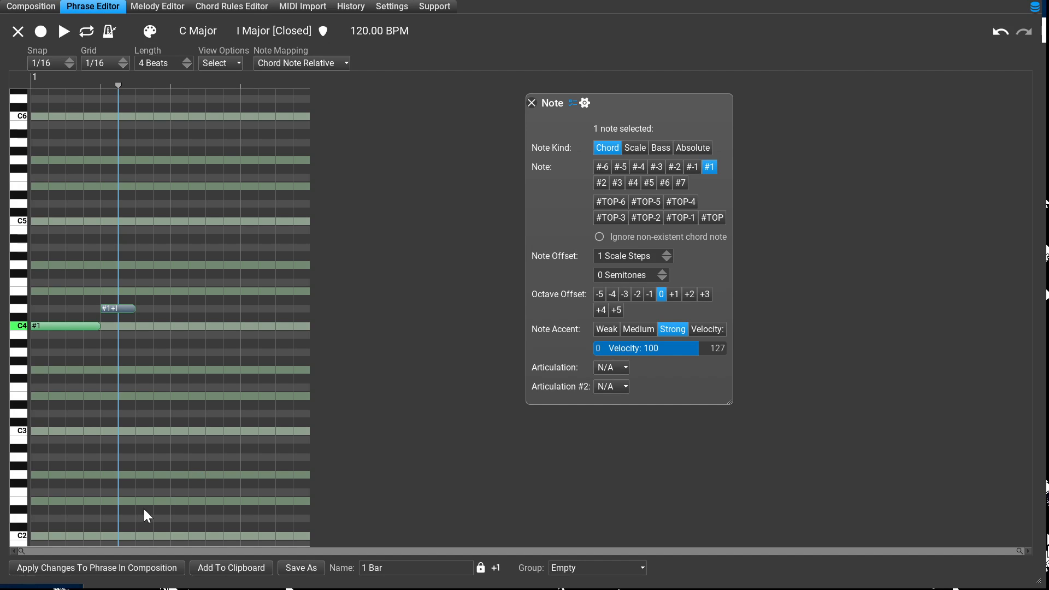
- Continue the ascending run with consecutive half-beat notes E4 (#2), F4 (#2+I) and G4 (#3)
left_click(208, 438)
mouse_move(208, 438)
left_mouse_down()
mouse_move(221, 448)
mouse_move(239, 442)
left_mouse_up()
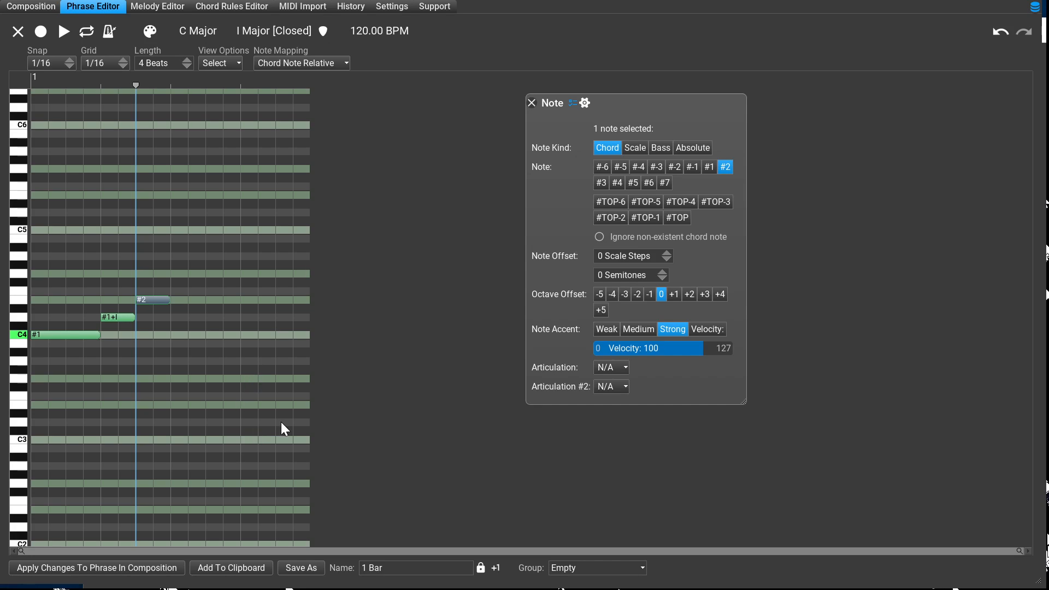
left_click(258, 438)
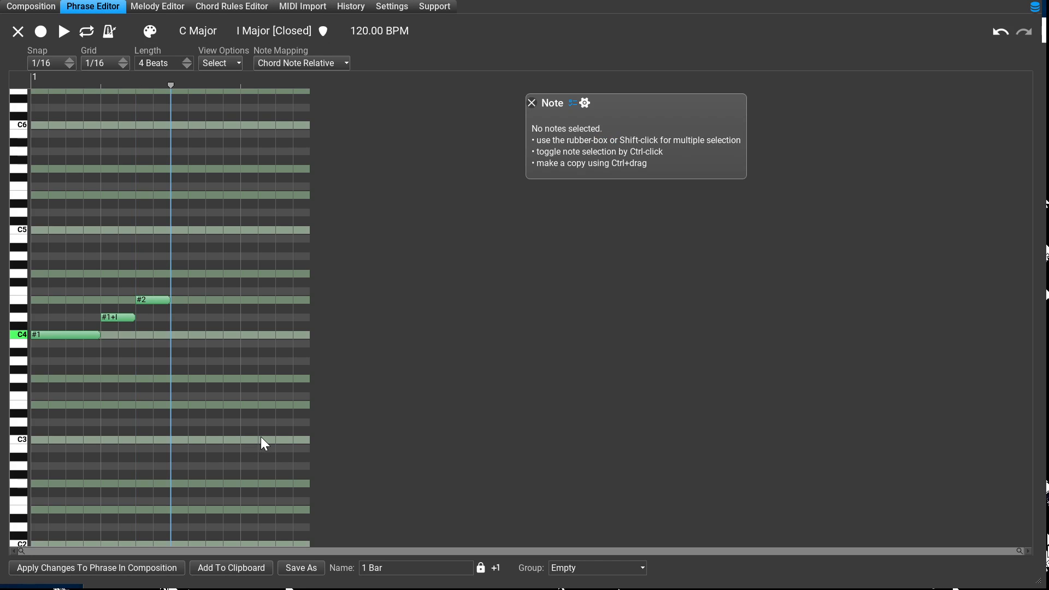
key("Right")
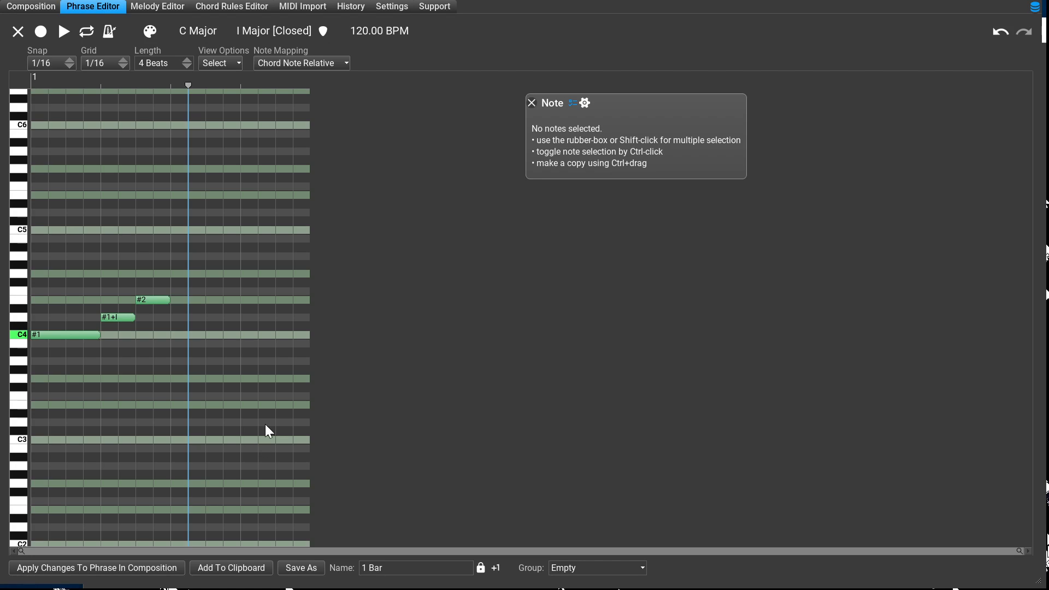
left_click(258, 434)
mouse_move(257, 433)
left_mouse_down()
mouse_move(315, 445)
mouse_move(250, 449)
mouse_move(311, 444)
mouse_move(292, 441)
left_mouse_up()
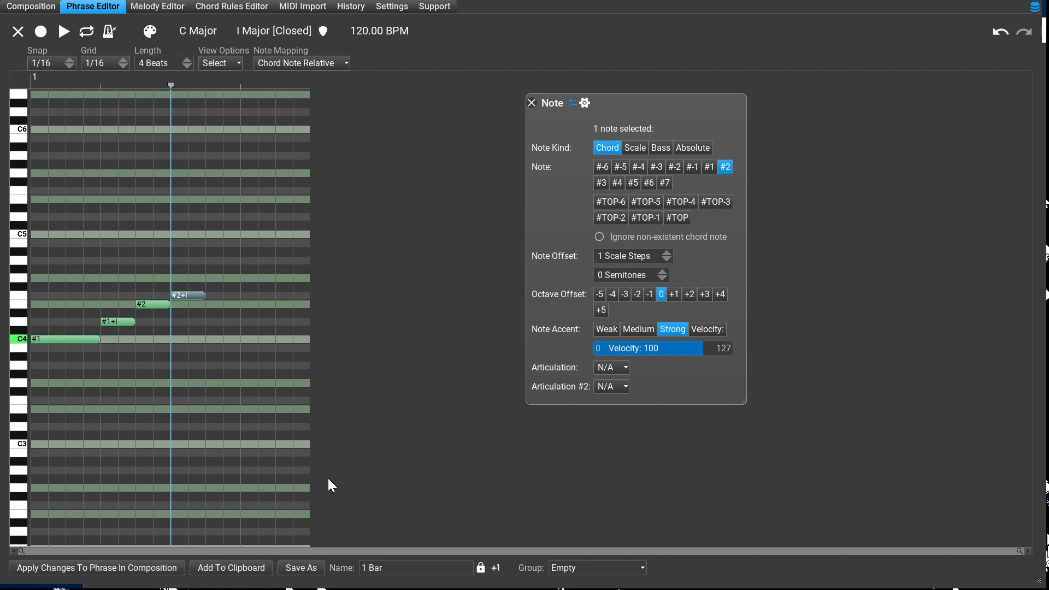
left_click(310, 417)
mouse_move(310, 417)
left_mouse_down()
mouse_move(364, 431)
mouse_move(348, 427)
mouse_move(349, 410)
left_mouse_up()
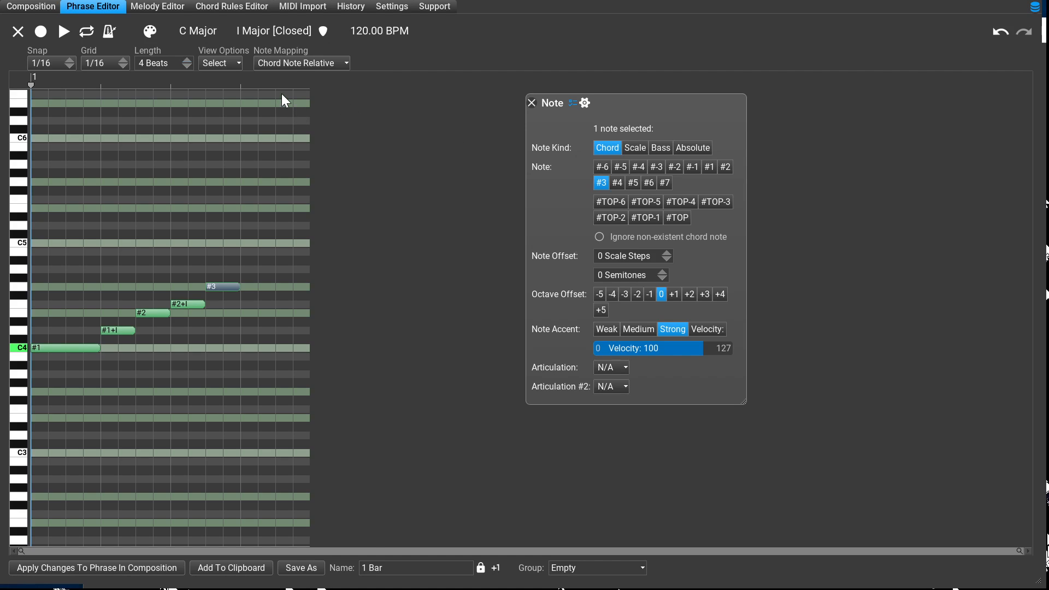
- Extend the phrase length to 8 beats and move the note properties window clear of the widened grid
key("plus")
key("plus")
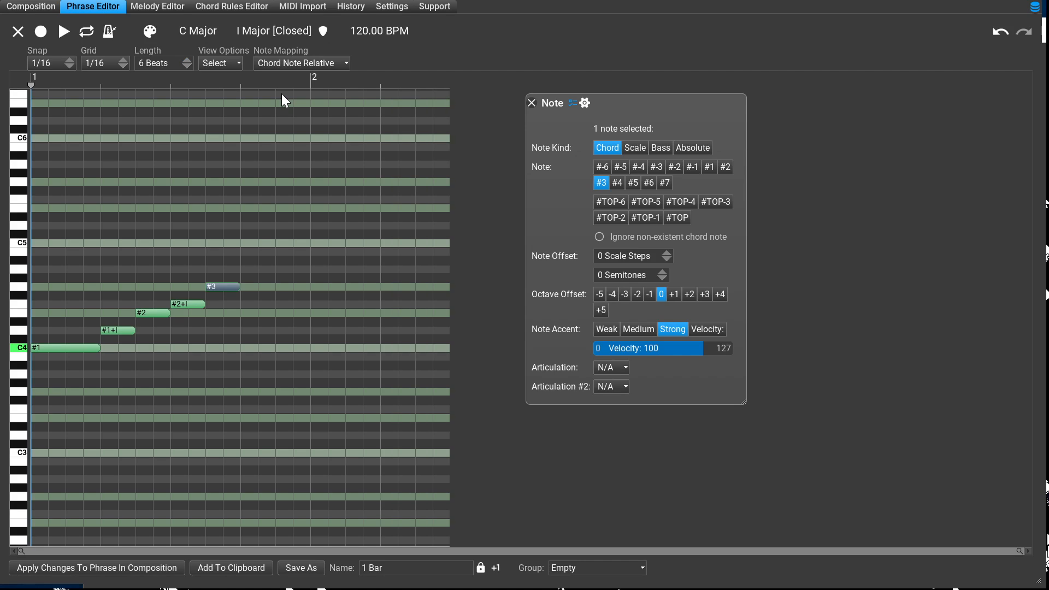
key("plus")
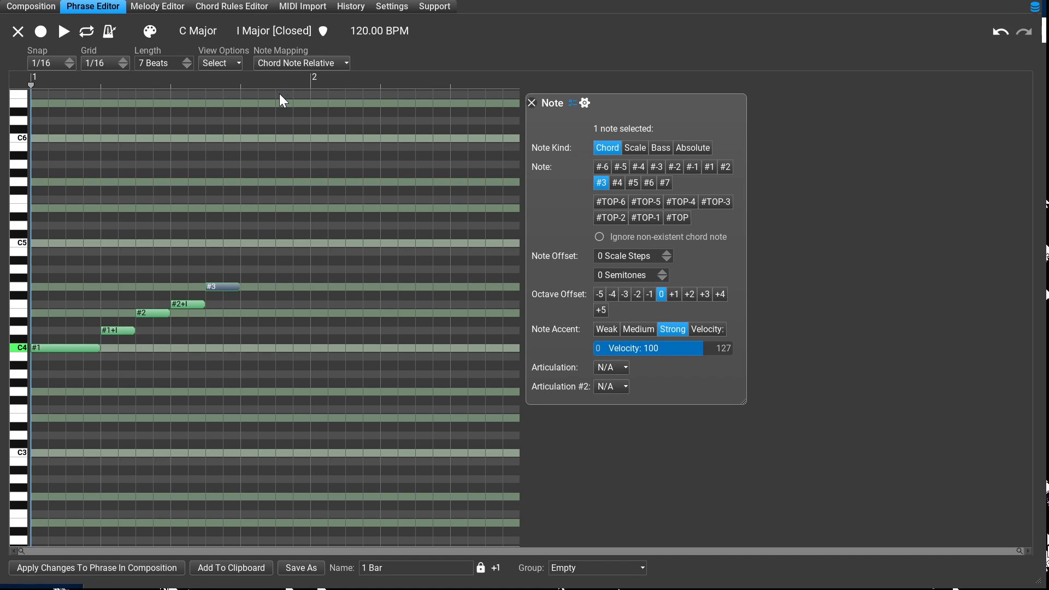
key("plus")
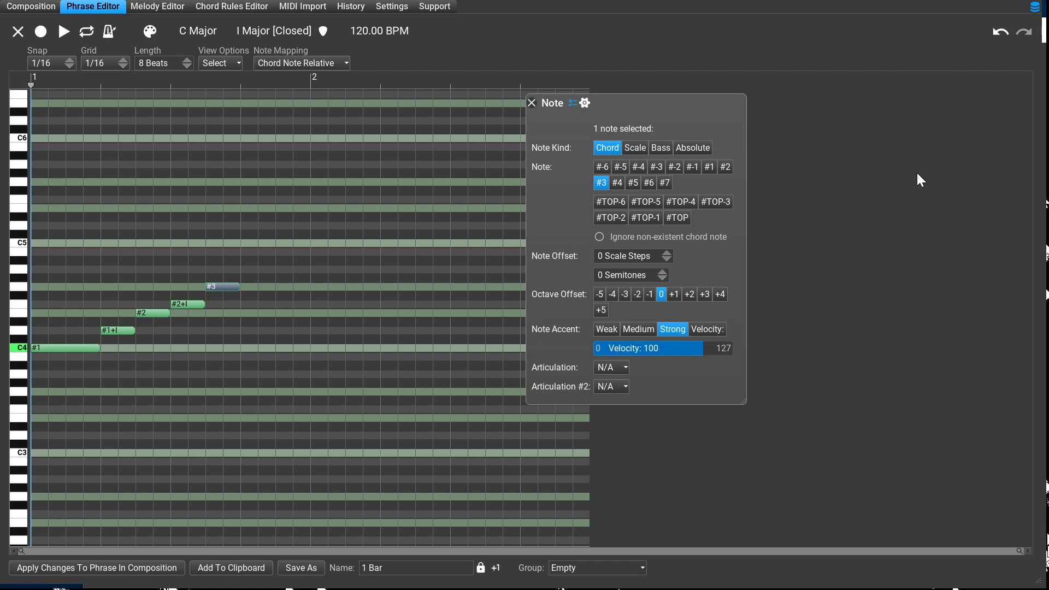
mouse_move(550, 103)
left_mouse_down()
mouse_move(656, 81)
mouse_move(760, 78)
left_mouse_up()
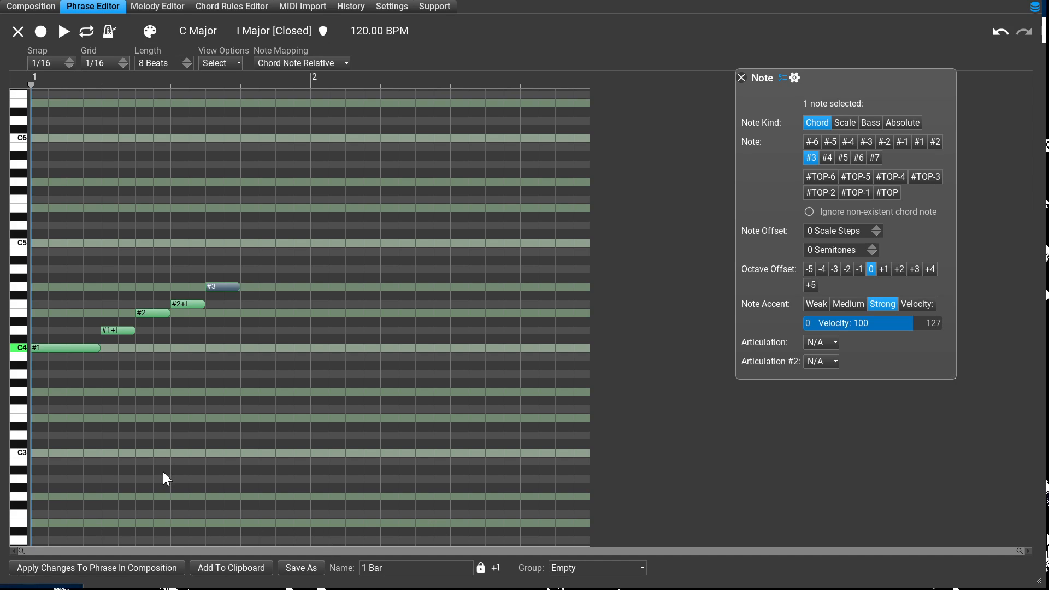
- Begin bar 2 with a one-beat C4 note (#1) followed by a half-beat D4 note (#1+I)
double_click(469, 516)
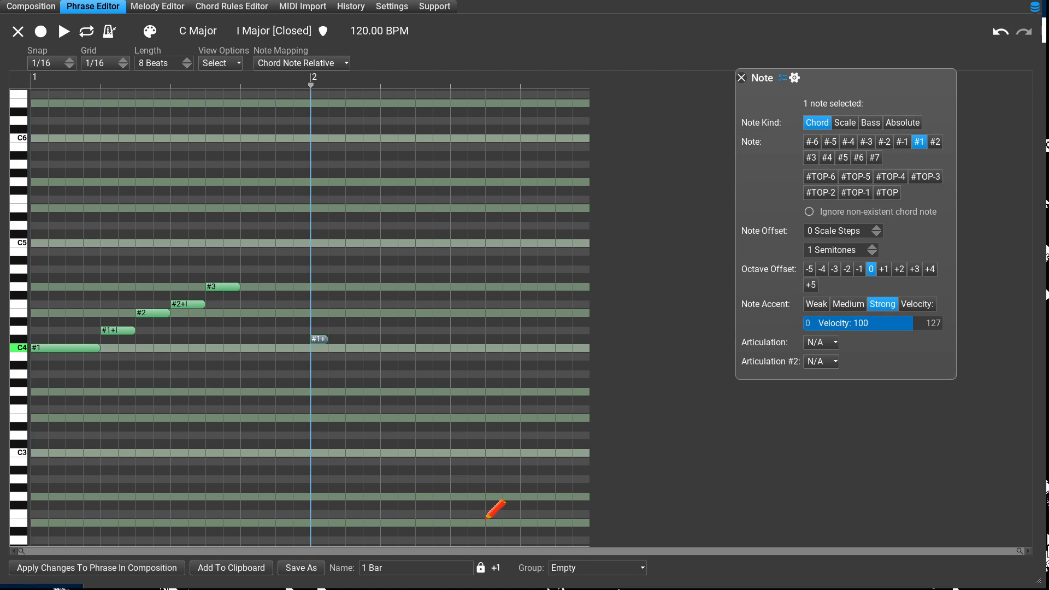
key("Delete")
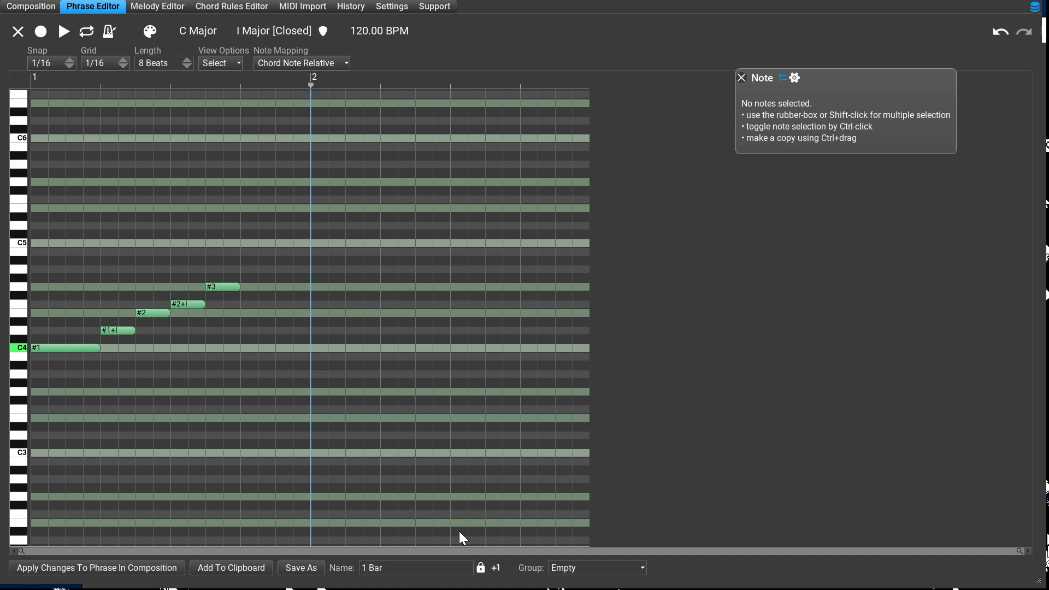
left_click_drag(473, 519, 547, 524)
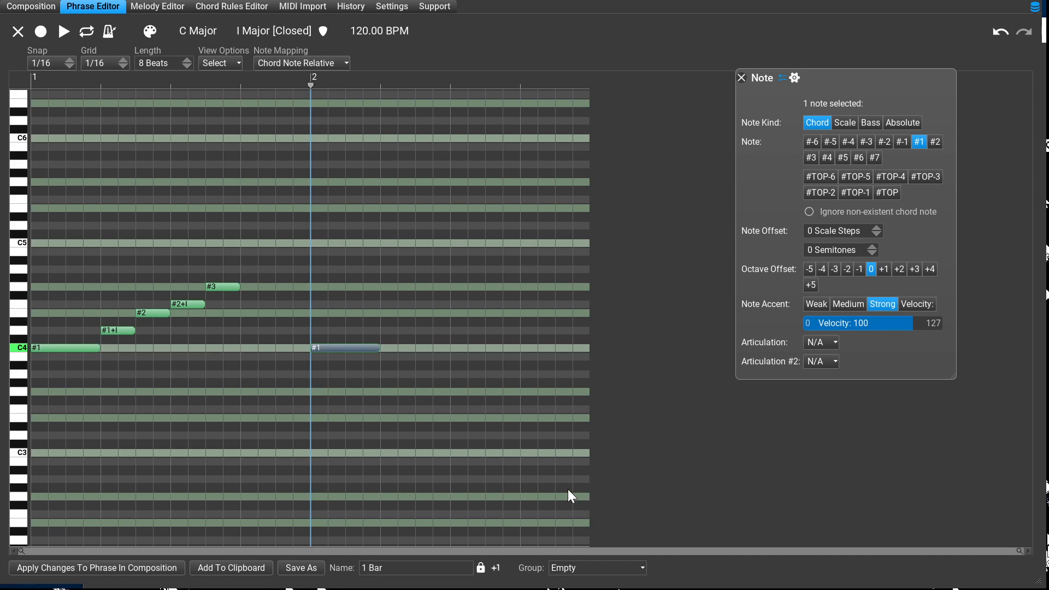
mouse_move(574, 493)
left_mouse_down()
mouse_move(627, 498)
mouse_move(592, 496)
left_mouse_up()
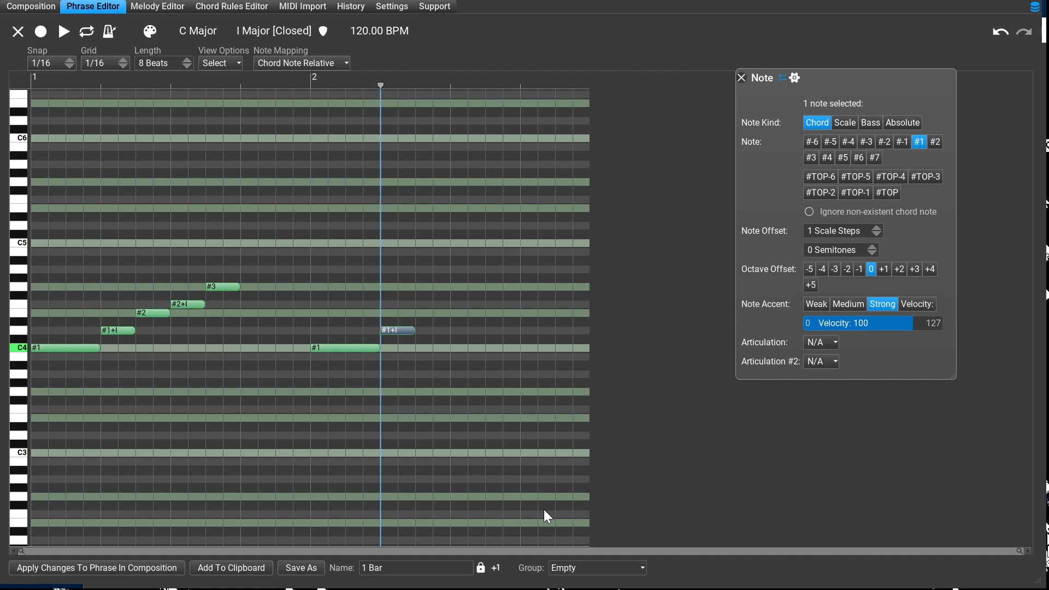
- Add a half-beat E4 after D4 in bar 2, defined as chord note #1 with an offset of 2 scale steps
left_click(630, 472)
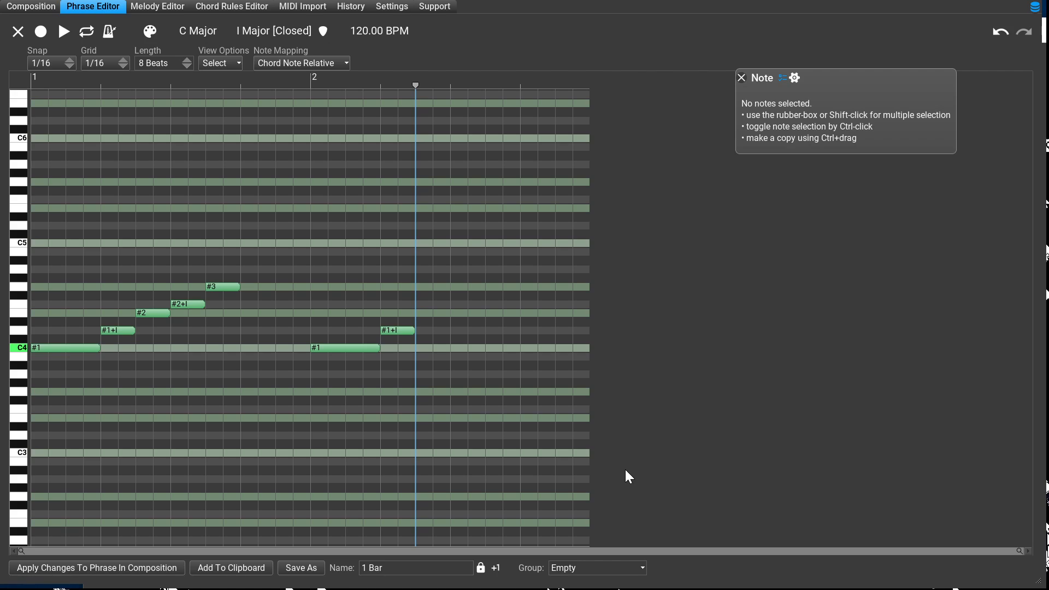
left_click_drag(625, 471, 671, 471)
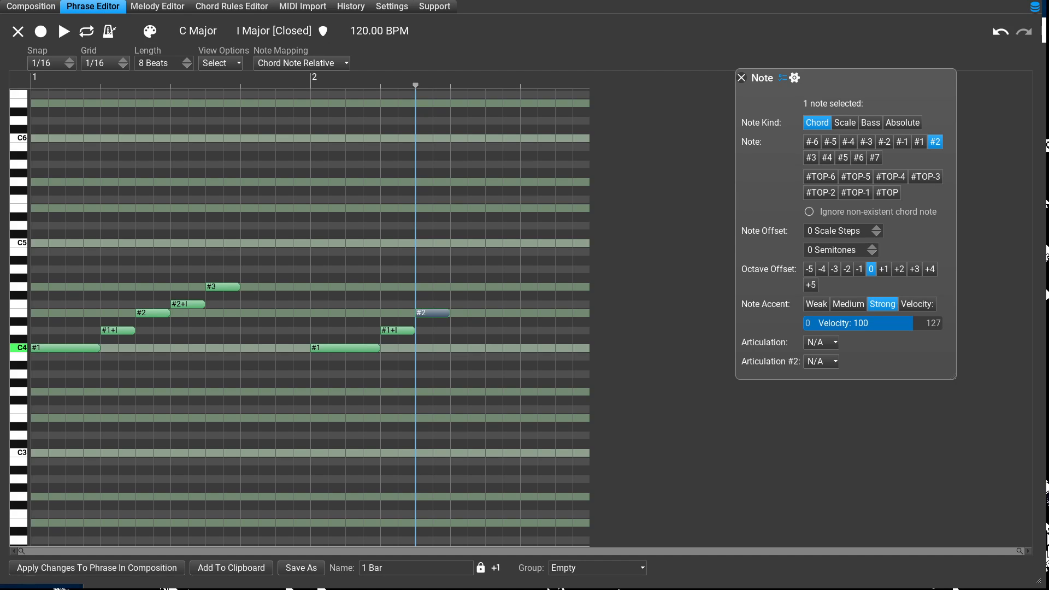
left_click(918, 142)
left_click(876, 228)
mouse_move(681, 455)
left_mouse_down()
mouse_move(726, 464)
mouse_move(718, 471)
left_mouse_up()
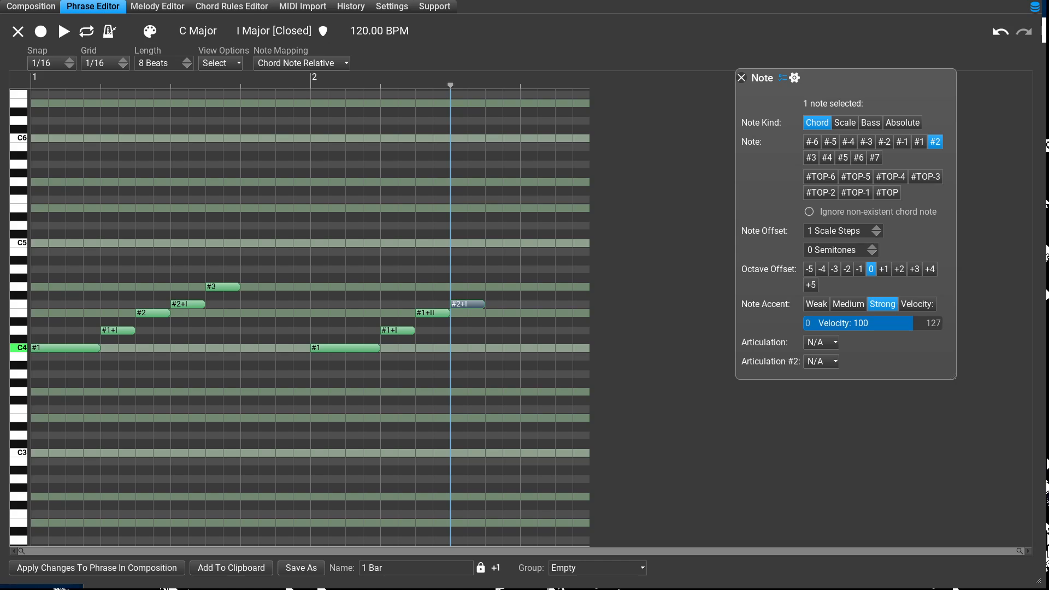
left_click(918, 142)
key("alt")
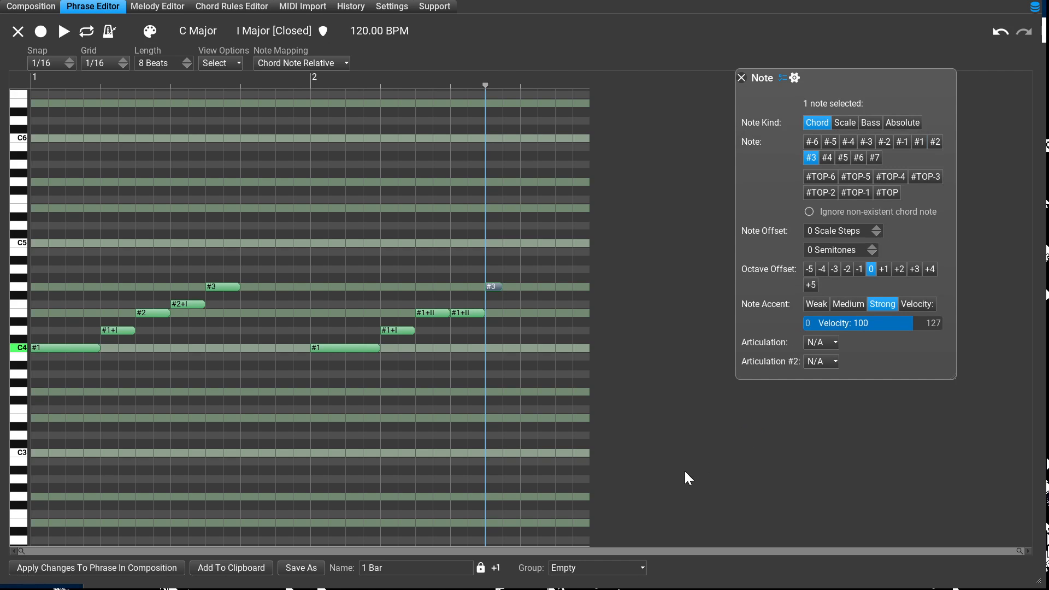
left_click_drag(456, 314, 457, 304)
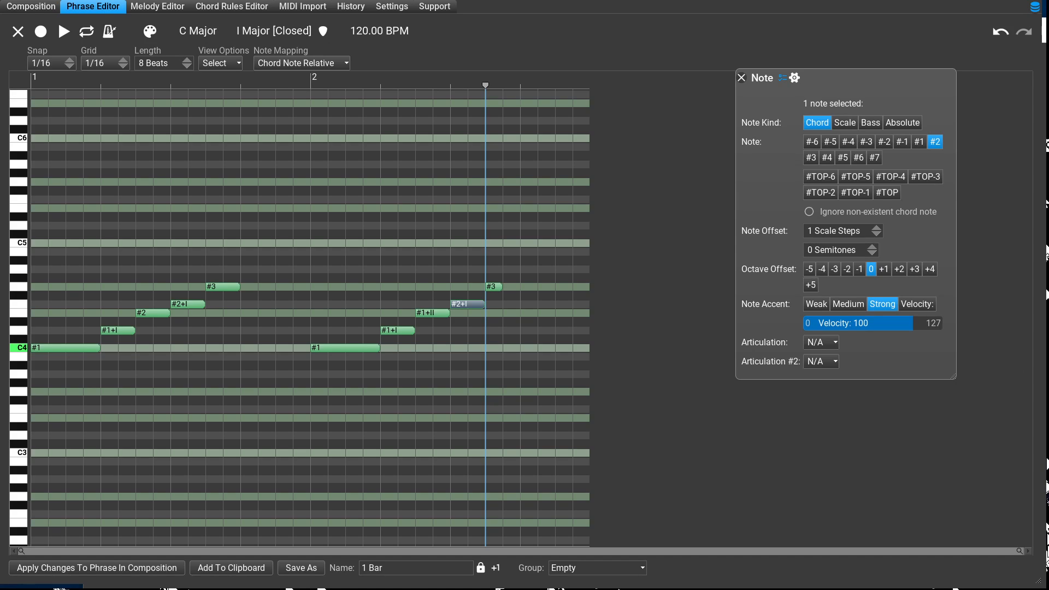
left_click(919, 142)
left_click(699, 437)
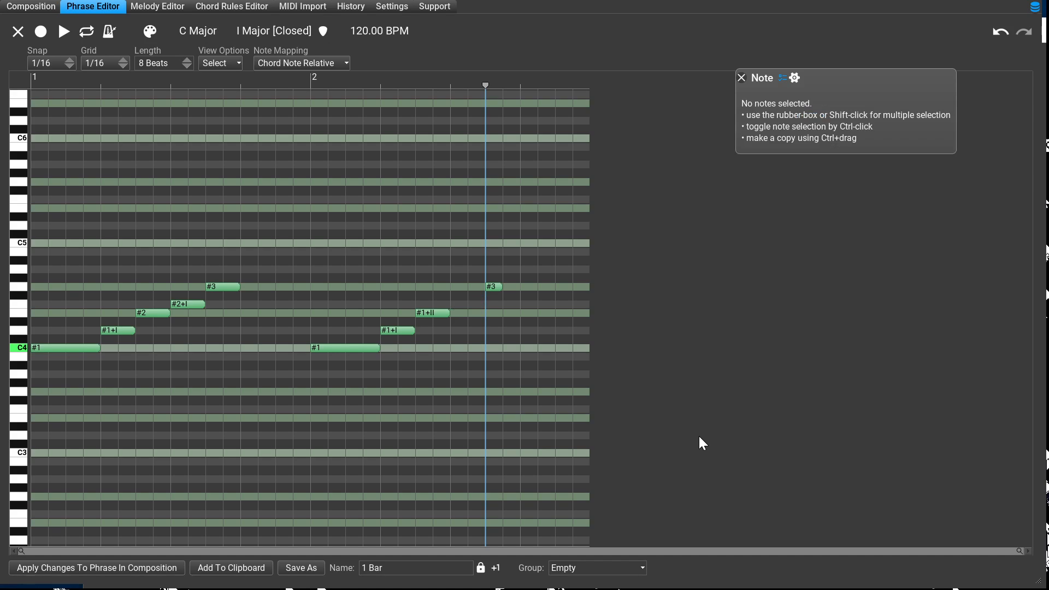
left_click(745, 432)
key("Delete")
- Draw a half-beat F4 after E4 in bar 2, defined as chord note #1 with an offset of 3 scale steps
left_click(677, 461)
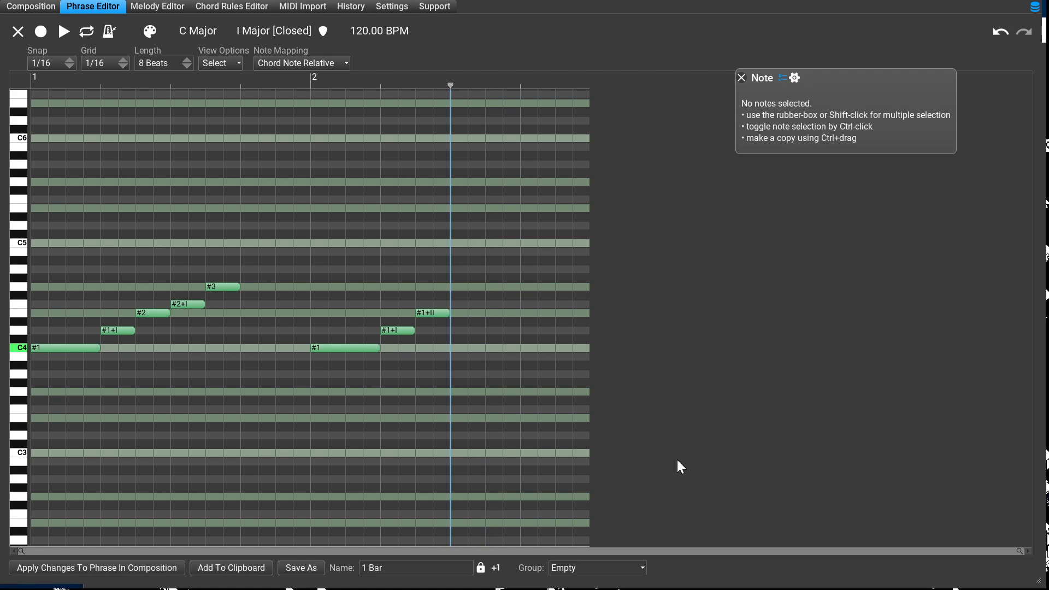
left_click_drag(677, 460, 703, 462)
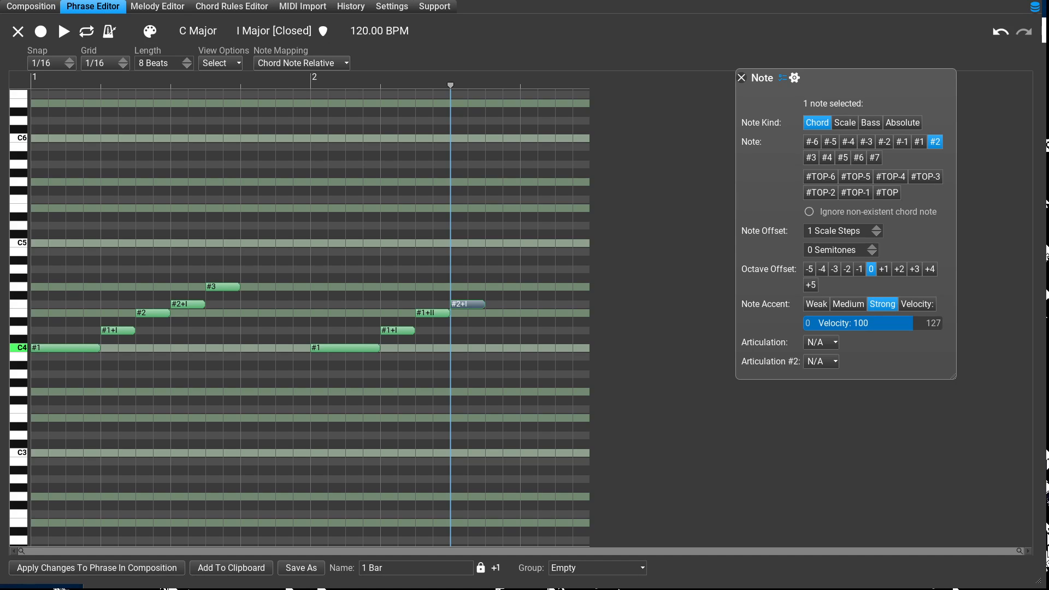
left_click(919, 142)
left_click(797, 480)
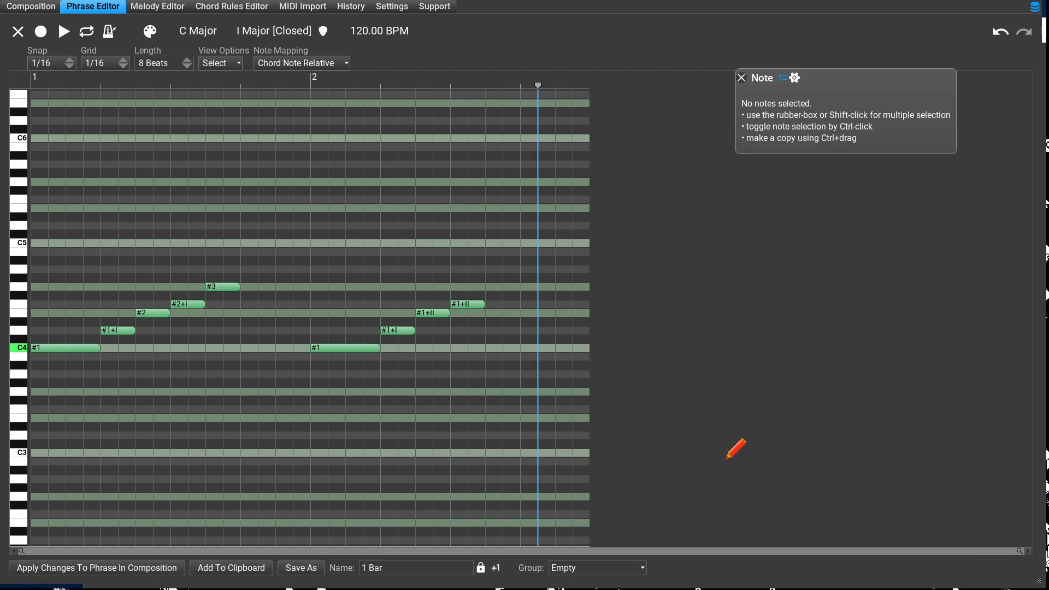
key("Left")
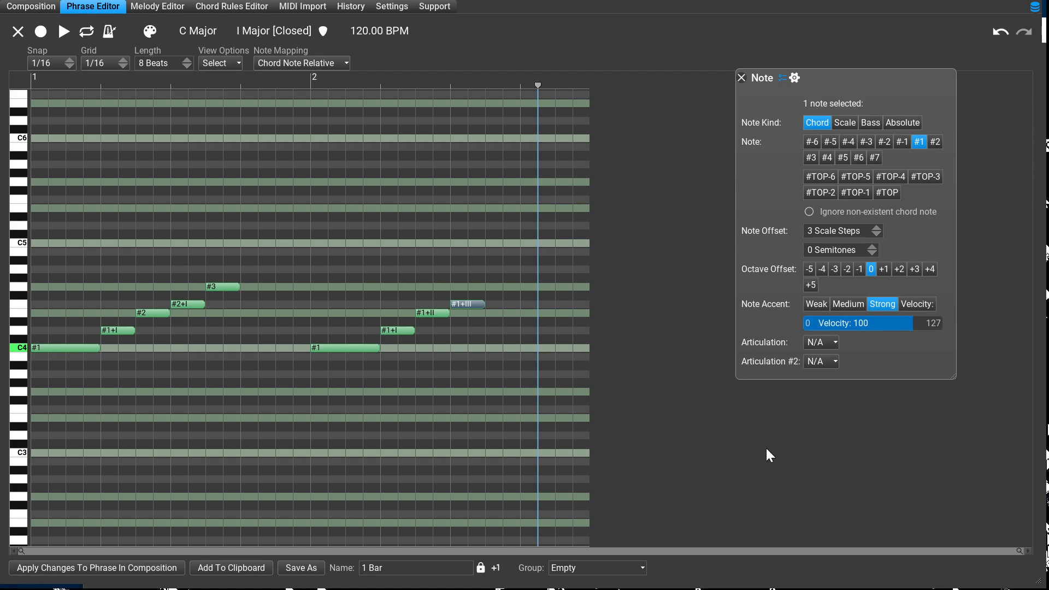
- Add a half-beat G4 note as chord note #3 directly after F4 in bar 2
left_click(712, 496)
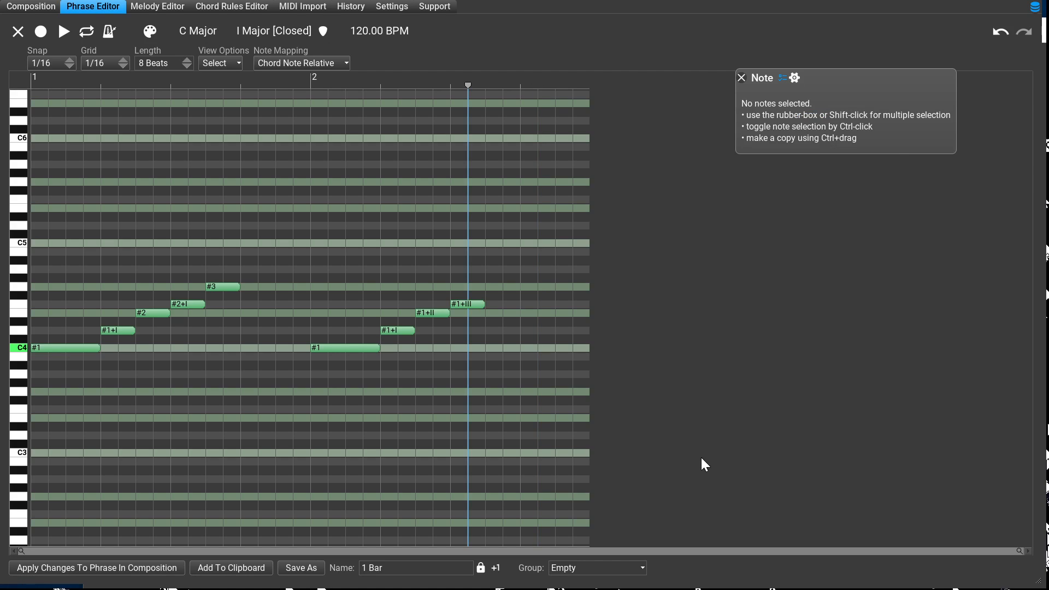
key("Left")
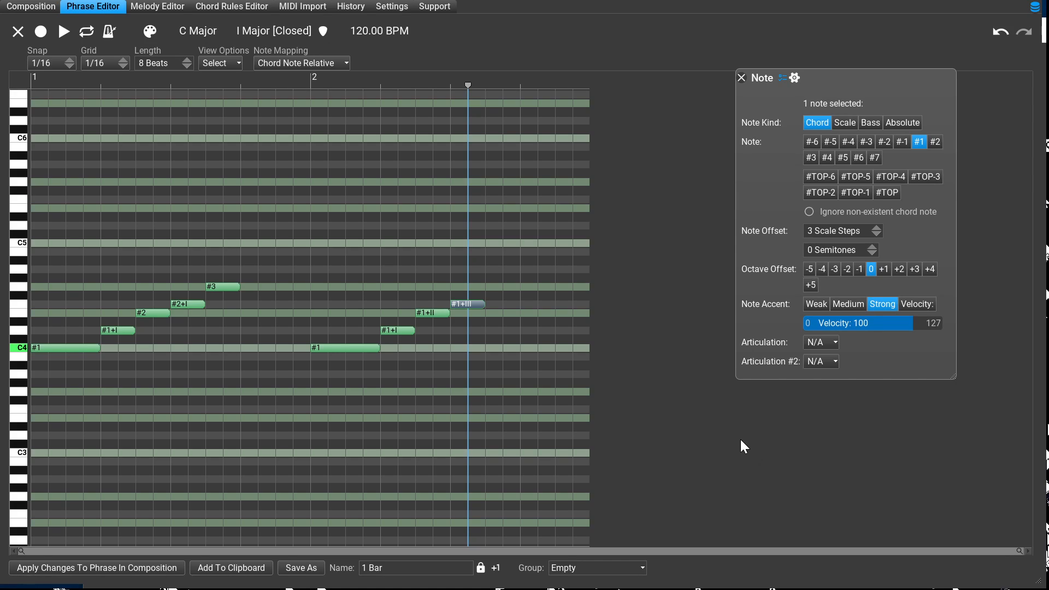
key("Right")
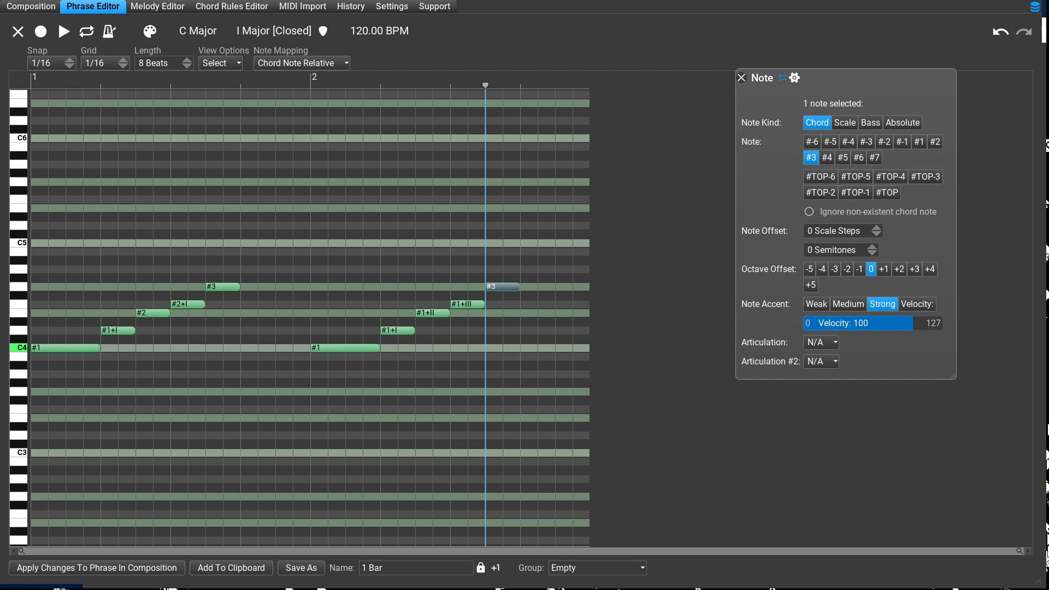
- Redefine the final G4 in bar 2 as chord note #1 with an offset of 4 scale steps and play the phrase
left_click(918, 142)
left_click(876, 228)
left_click(876, 227)
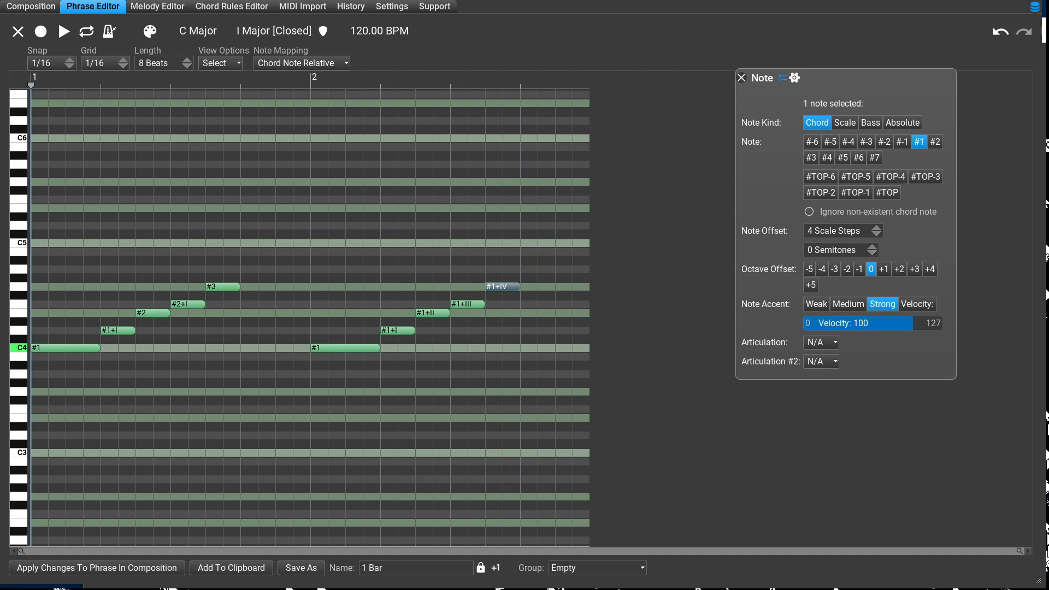
key("space")
key("space")
- Change the phrase's scale from the key of C Major to C Phrygian and play the phrase in it
left_click(203, 30)
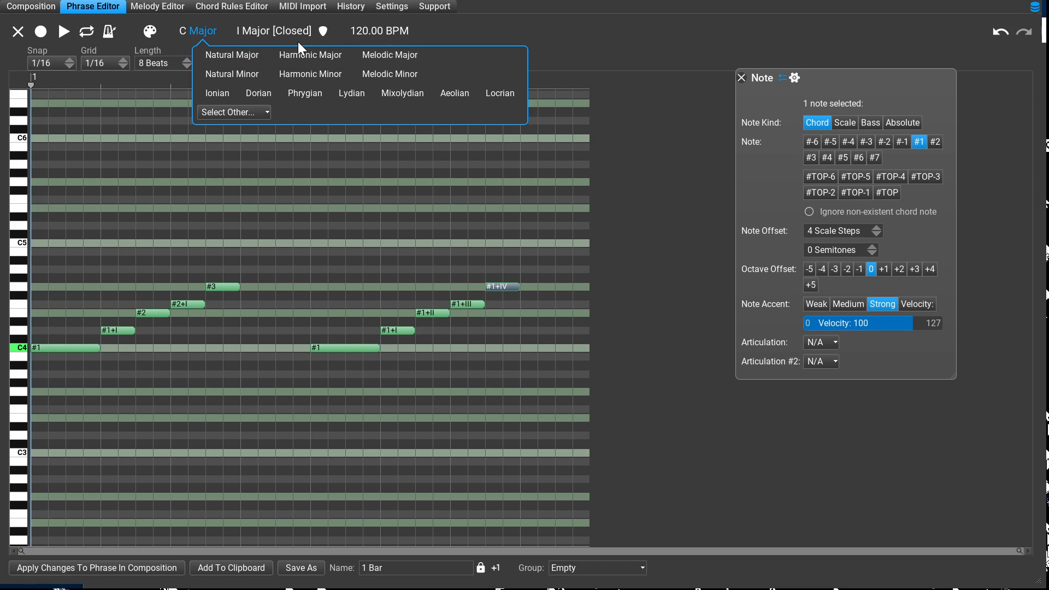
left_click(305, 92)
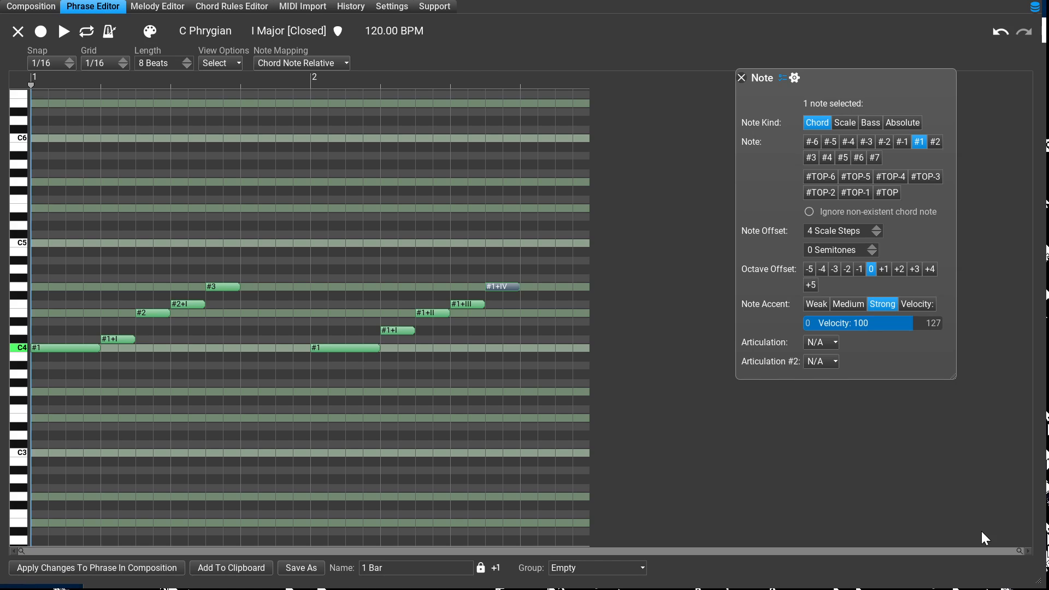
key("space")
- Try the phrase in C Natural Minor and switch its scale to C Dorian
left_click(198, 31)
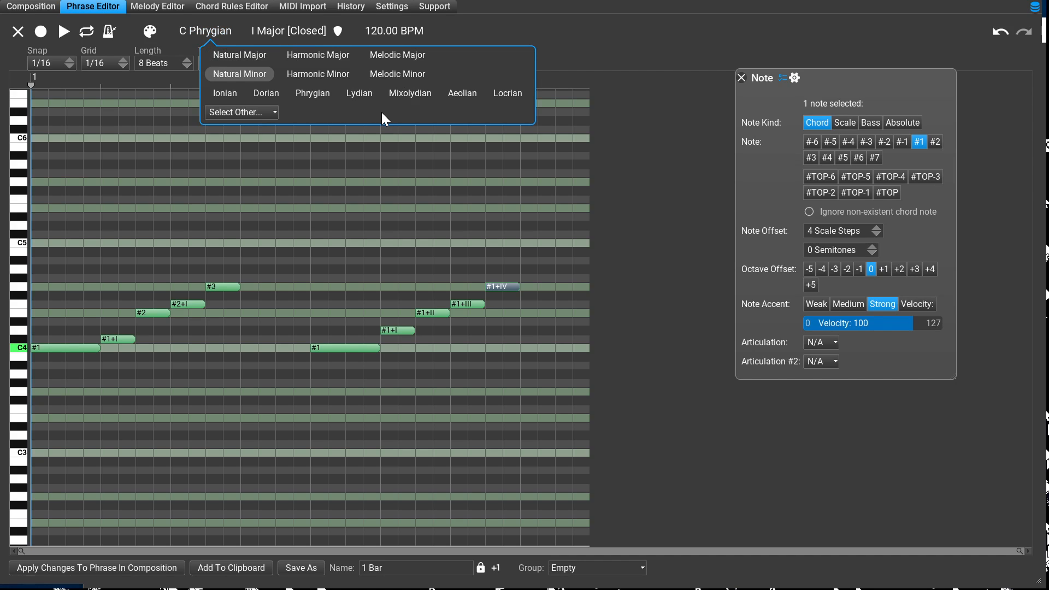
left_click(239, 74)
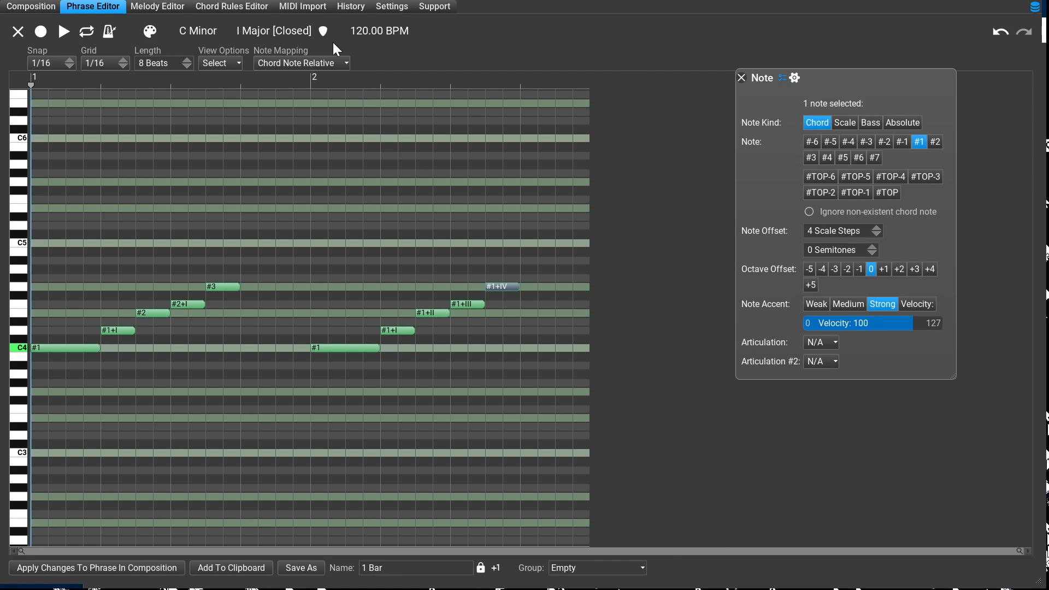
left_click(202, 31)
left_click(203, 31)
left_click(202, 31)
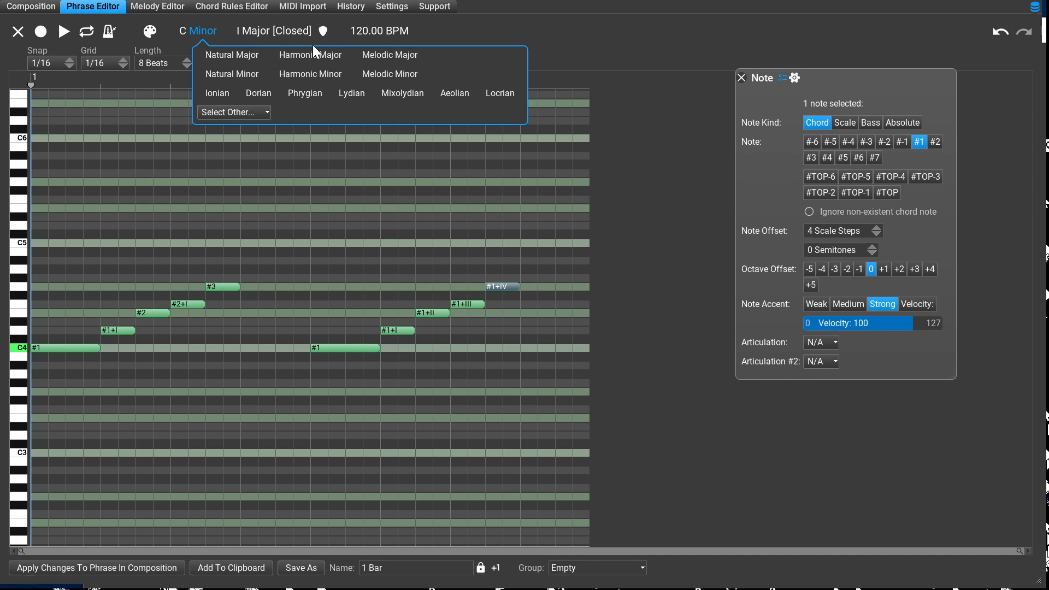
left_click(258, 92)
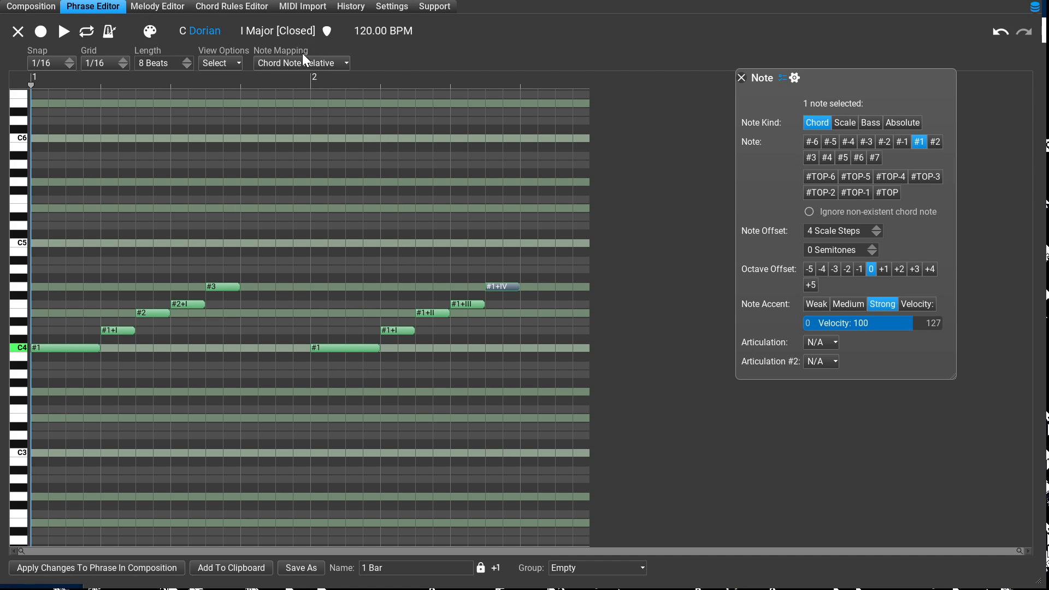
- Open the scale type choices for the phrase's key of C
left_click(199, 31)
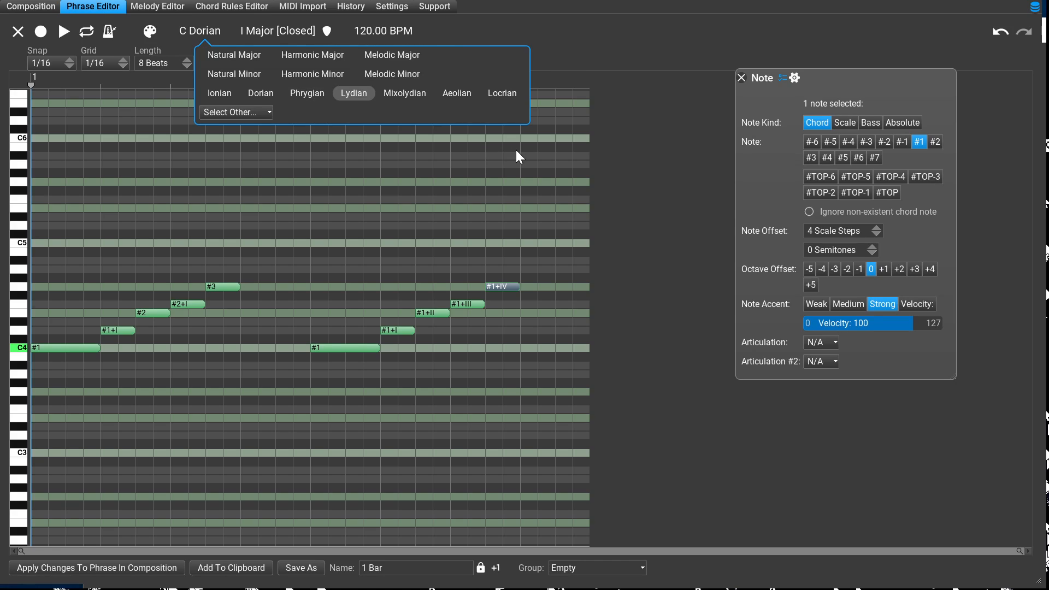